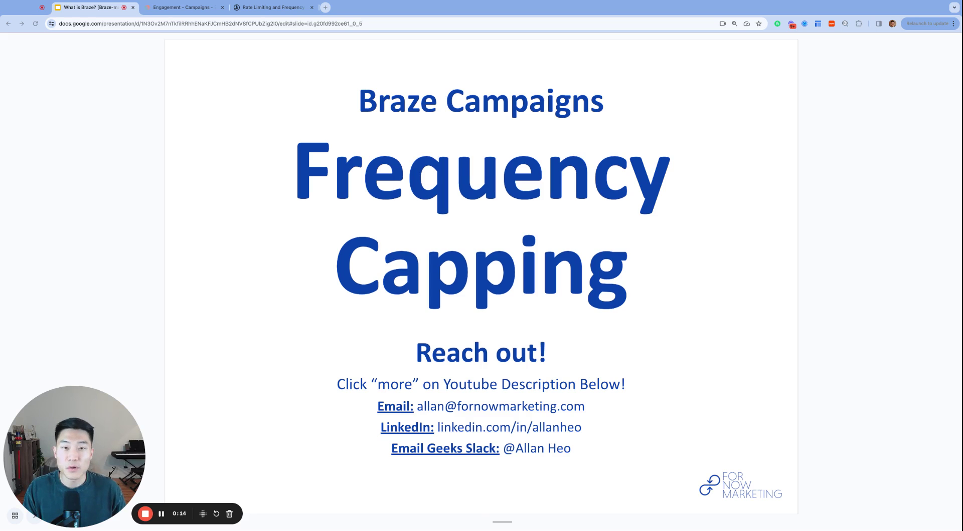
left_click(475, 387)
key("super+Left")
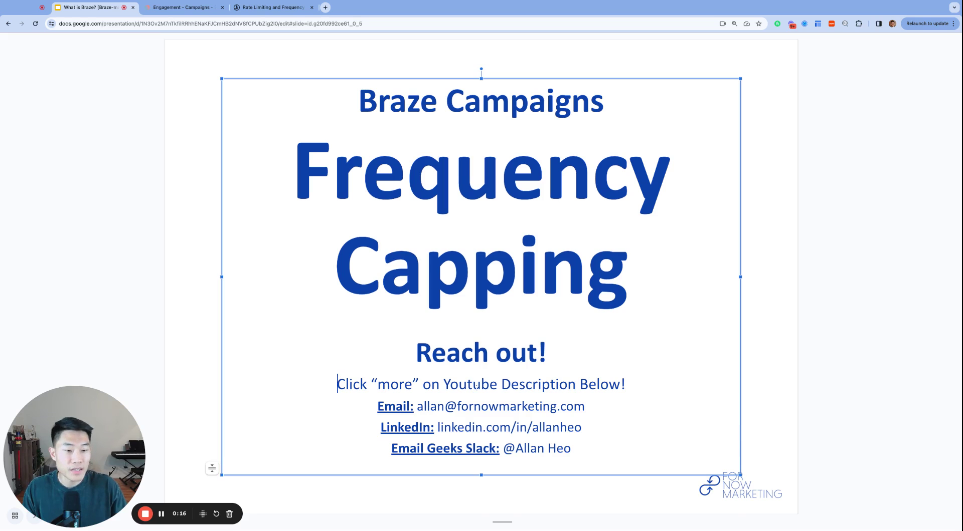
key("super+shift+Down")
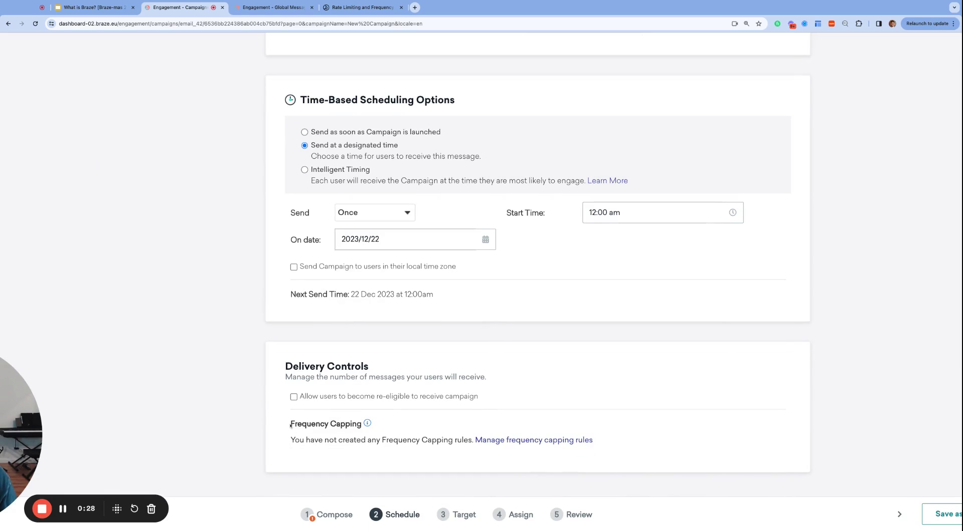
- Review the campaign's scheduling options and the Frequency Capping status under Delivery Controls
left_click_drag(290, 425, 383, 440)
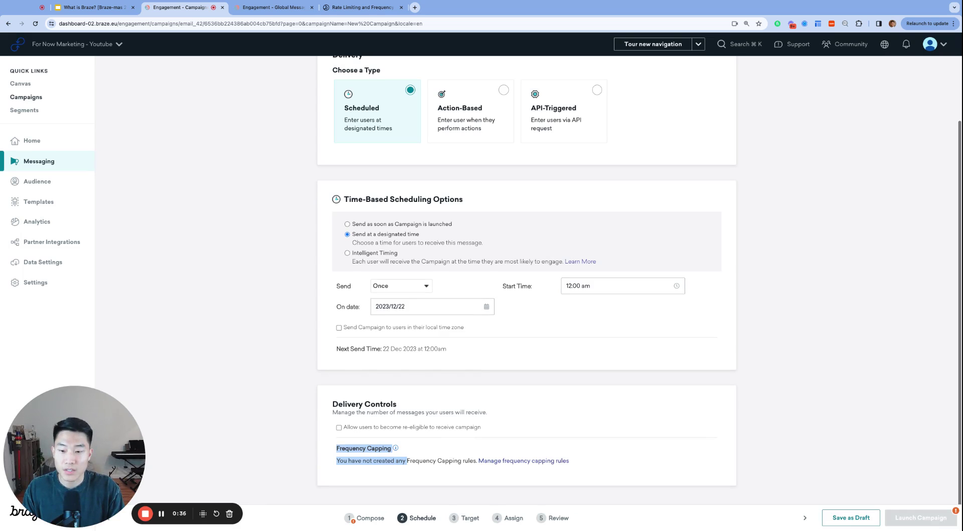
left_click(799, 410)
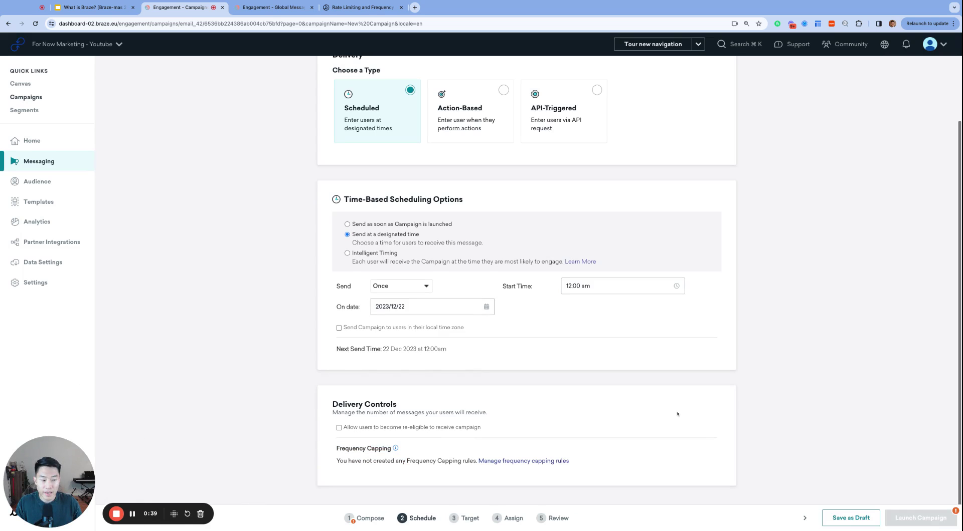
scroll(551, 366, "up", 3)
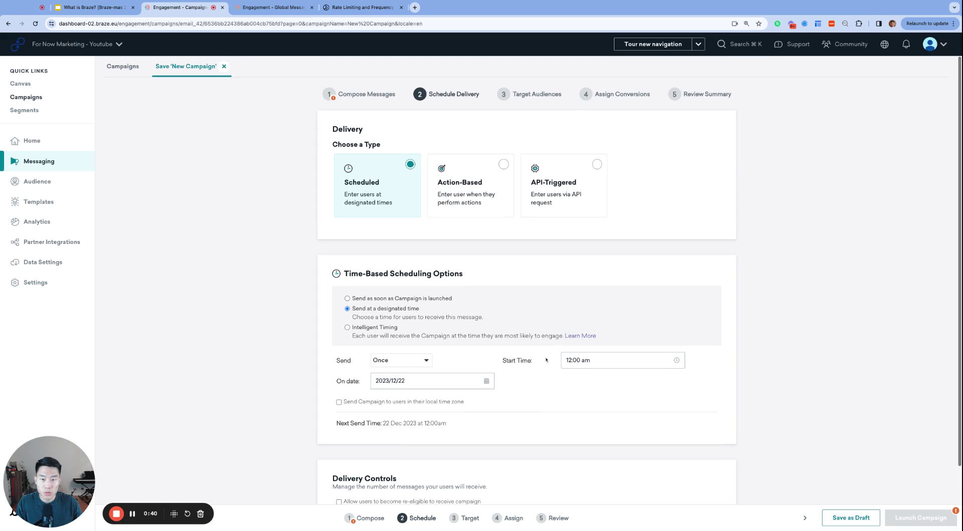
scroll(465, 197, "down", 3)
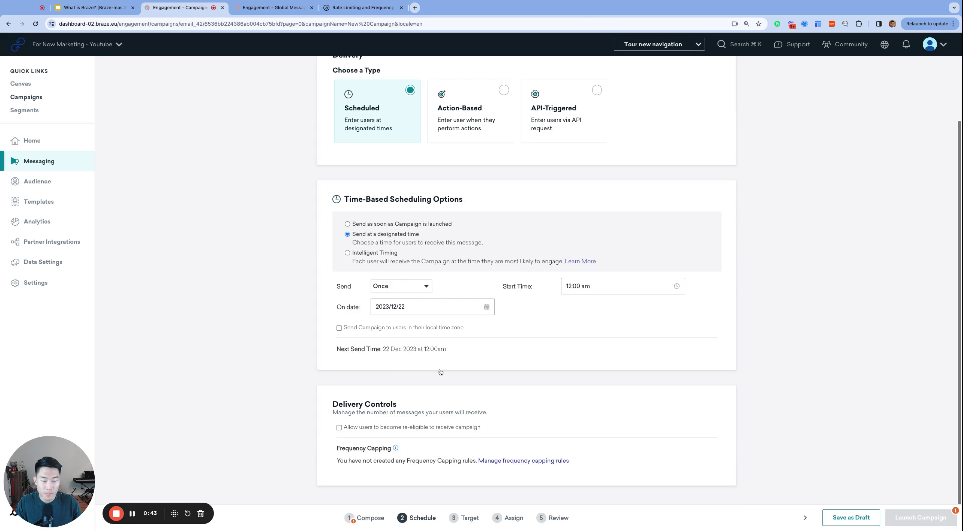
scroll(440, 372, "up", 2)
scroll(441, 373, "down", 1)
scroll(440, 372, "up", 2)
scroll(440, 372, "down", 1)
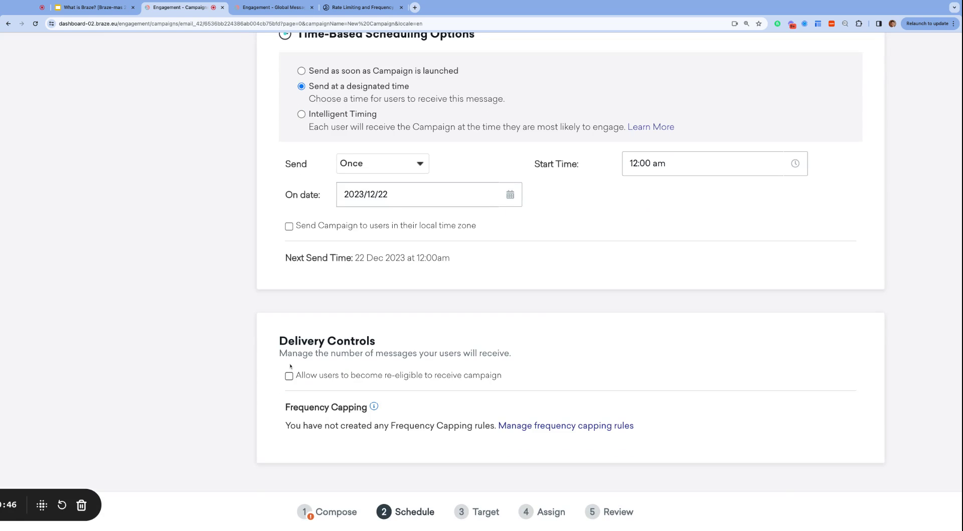
left_click_drag(285, 425, 372, 426)
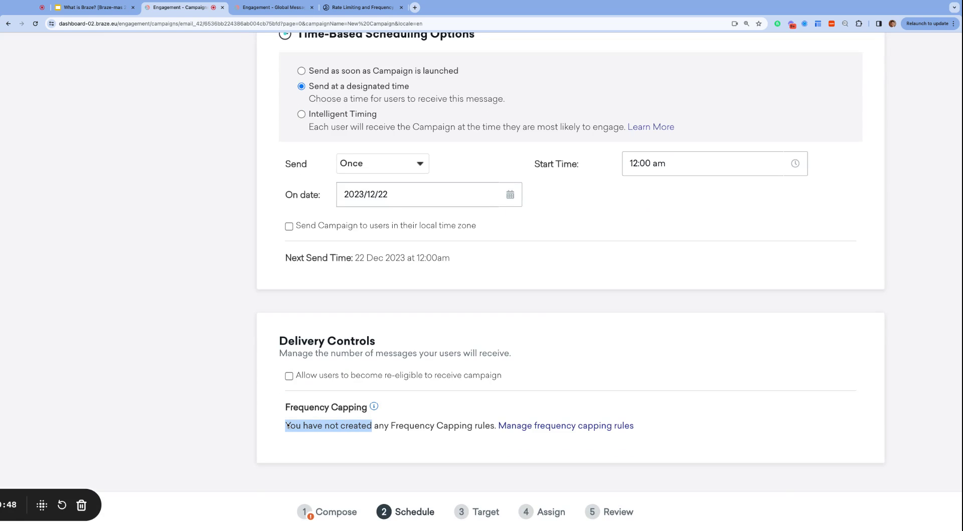
left_click_drag(288, 426, 479, 426)
scroll(494, 442, "down", 3)
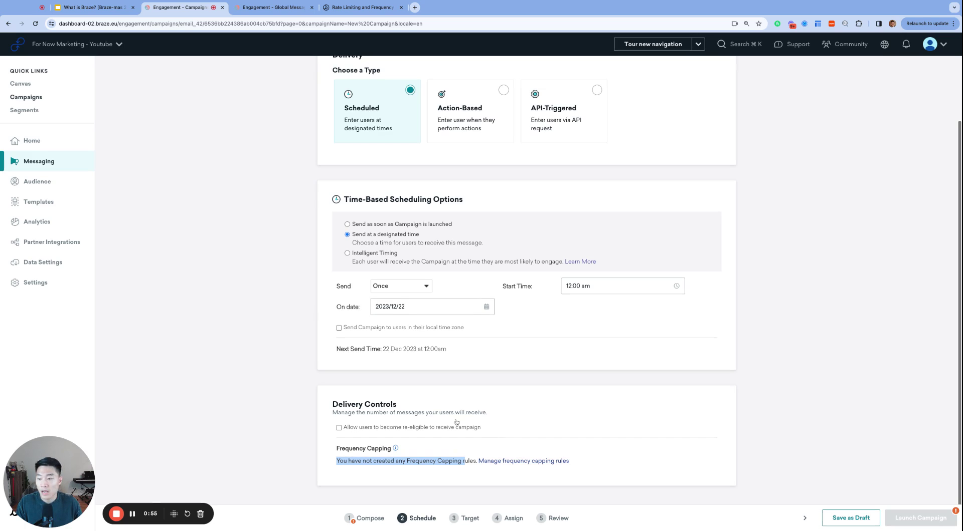
- Read the help text explaining Frequency Capping in the campaign's Delivery Controls
left_click(210, 264)
mouse_move(46, 285)
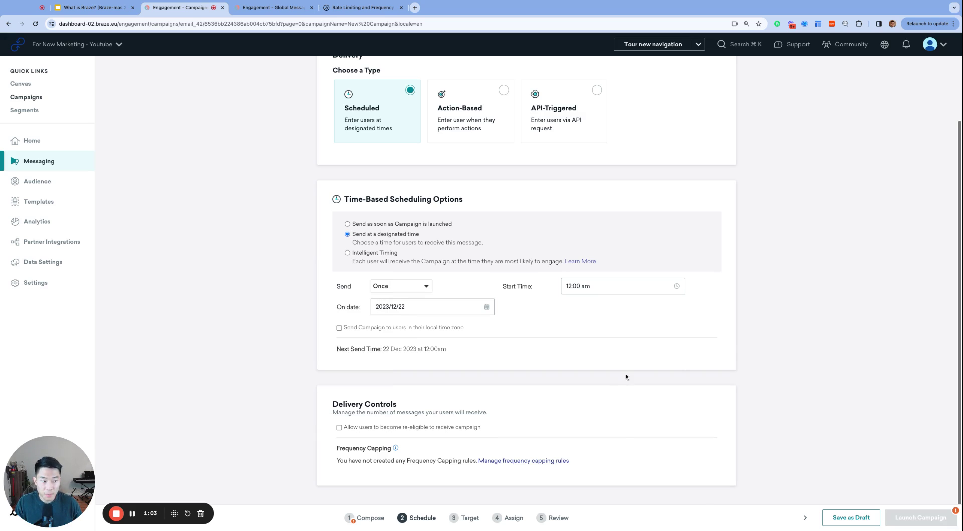
mouse_move(395, 449)
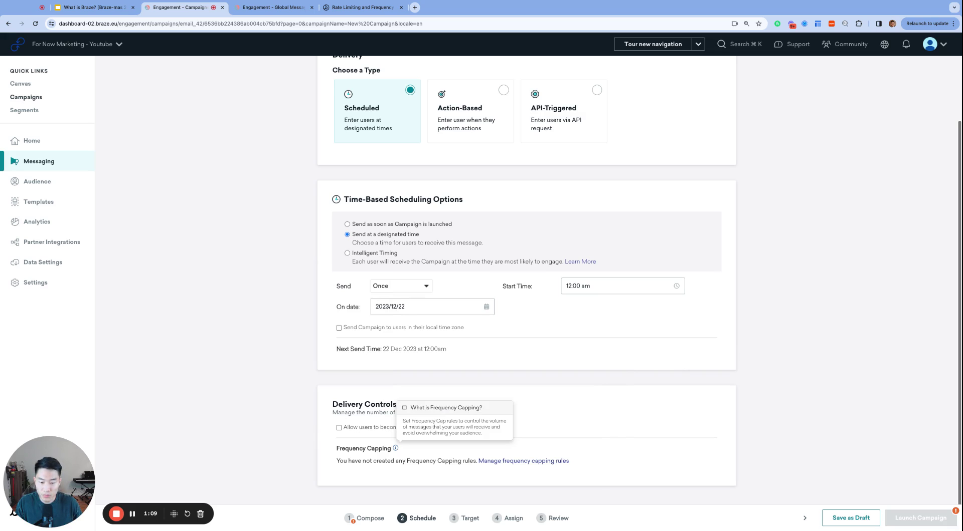
scroll(395, 448, "up", 5)
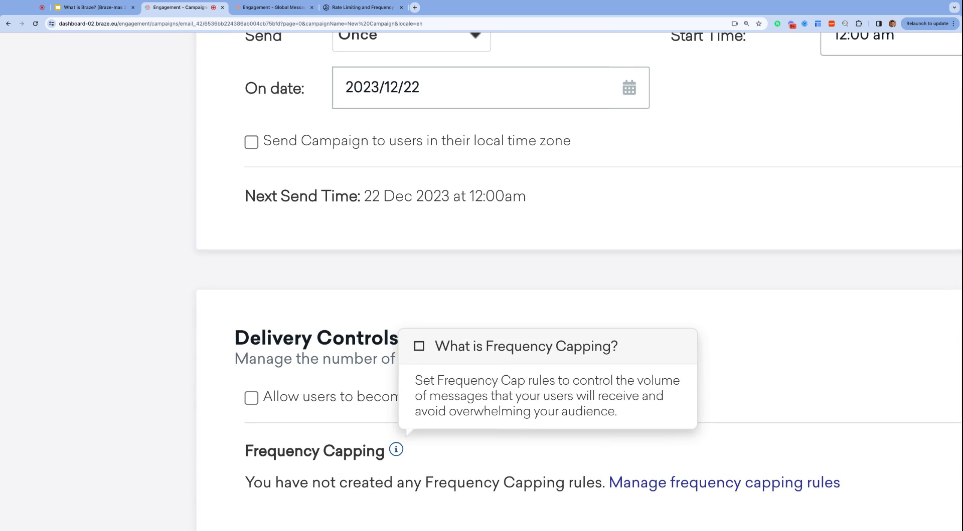
scroll(341, 432, "down", 5)
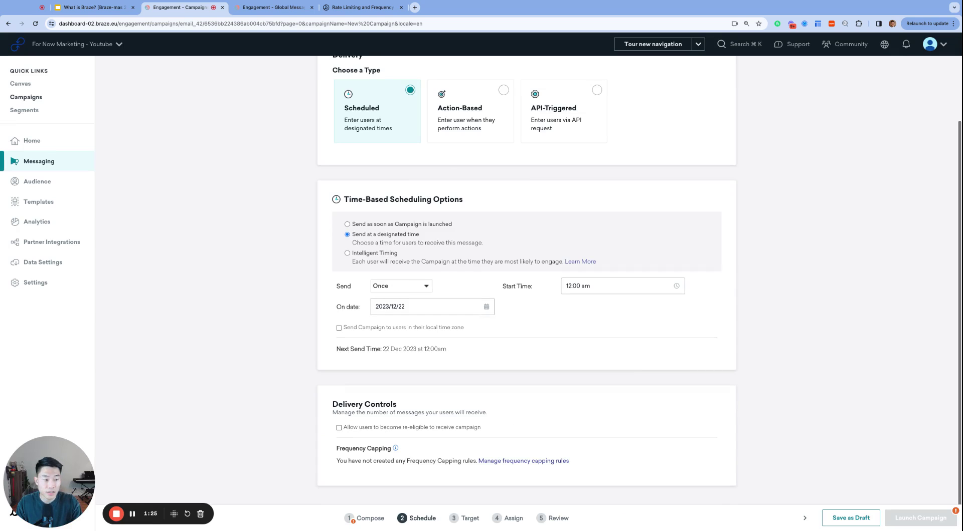
- Open the global Frequency Capping settings and read the description of what adding rules does
left_click(273, 7)
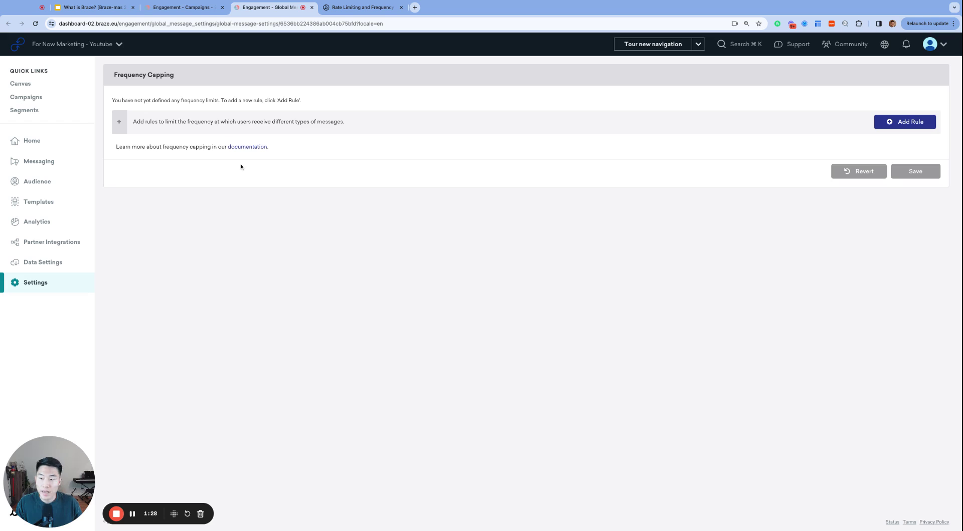
scroll(241, 167, "up", 3)
scroll(242, 167, "up", 1)
scroll(242, 167, "left", 1)
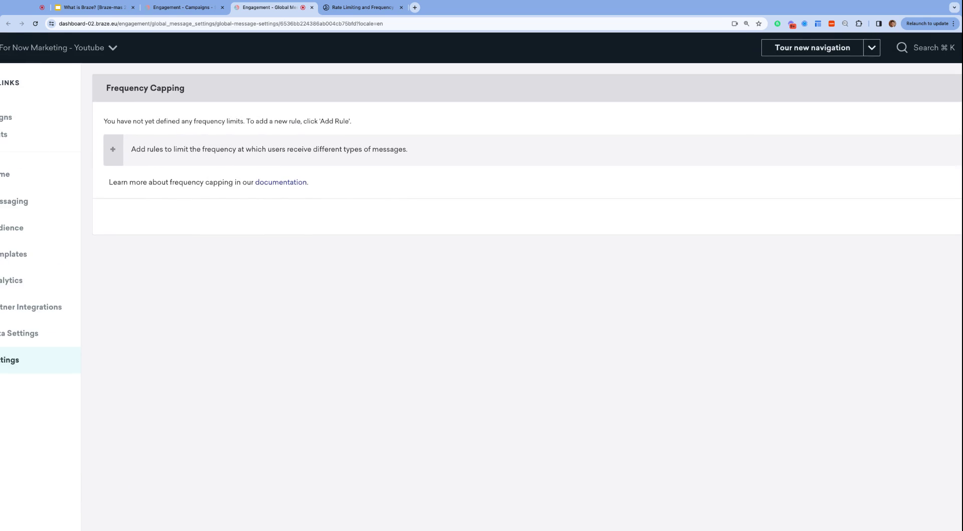
triple_click(160, 151)
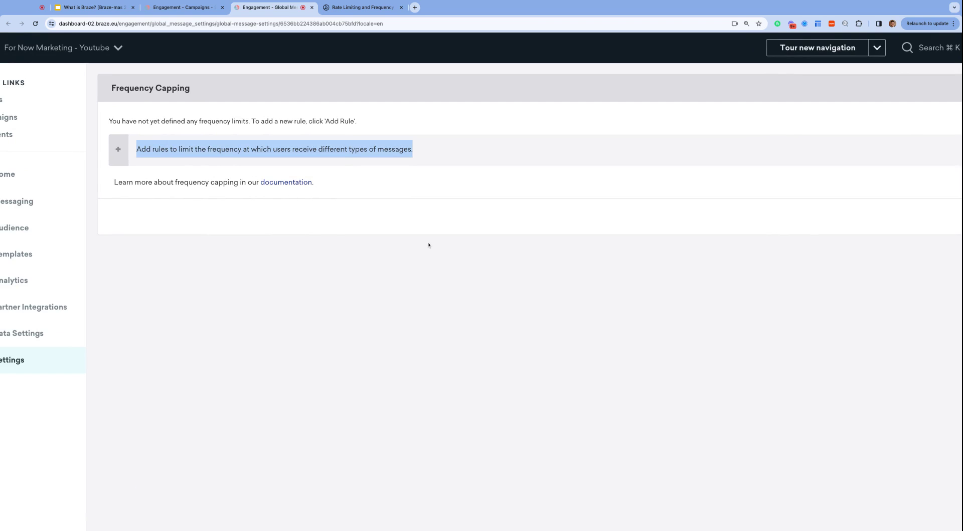
left_click(774, 265)
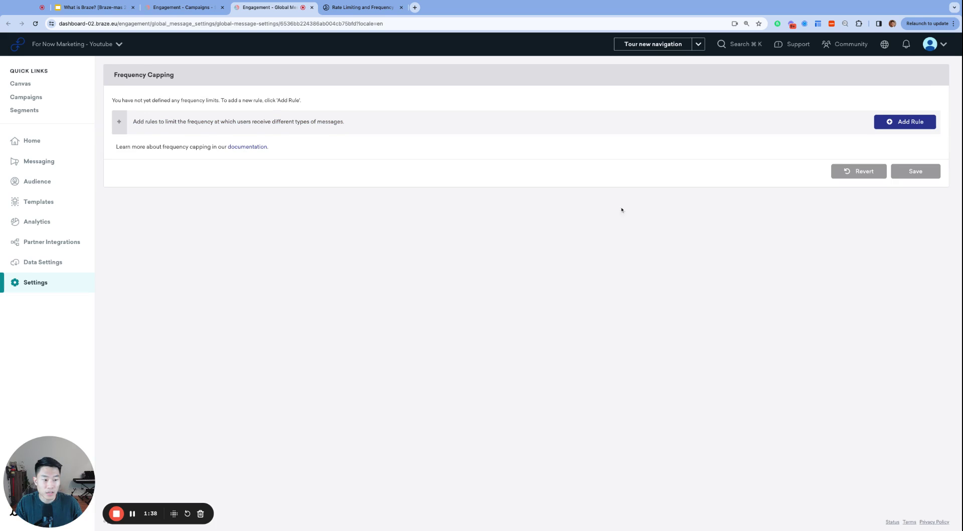
- Add a frequency capping rule with a maximum of 10 campaigns / canvas steps of any type
left_click(889, 120)
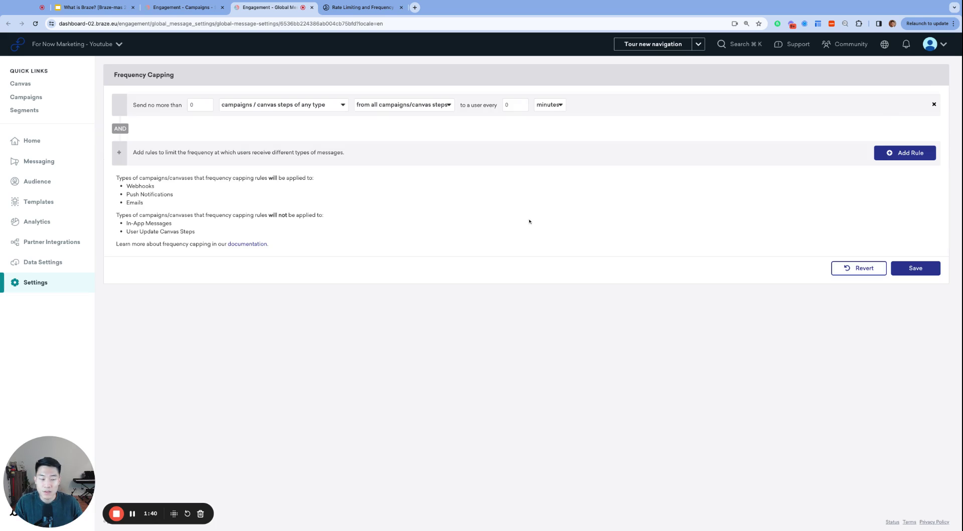
left_click(198, 110)
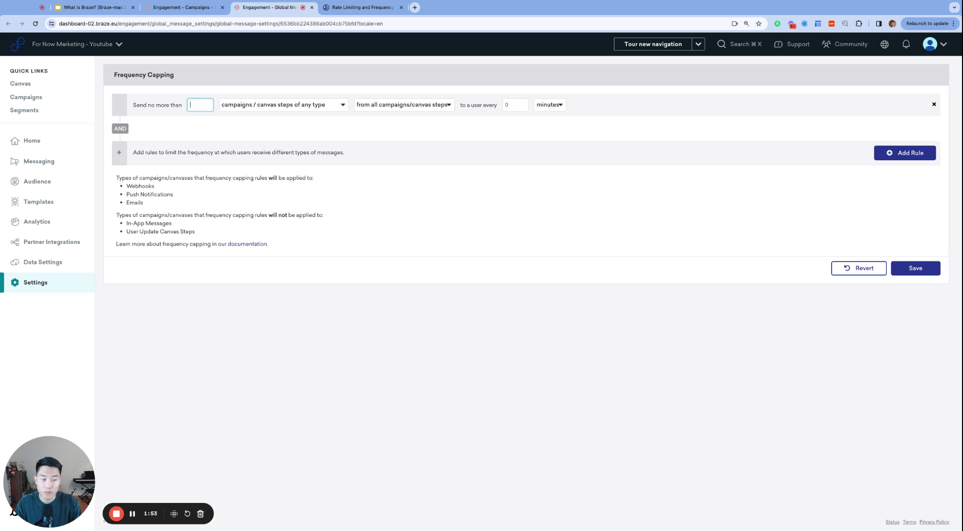
type("10")
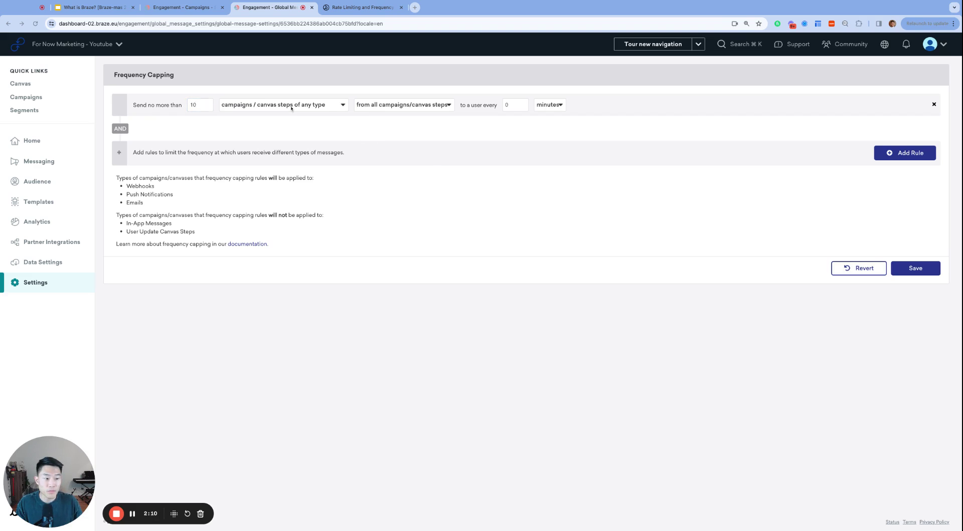
- Try email, webhook and push notification as the rule's message type, ending back on campaigns / canvas steps of any type
left_click(325, 109)
left_click(300, 109)
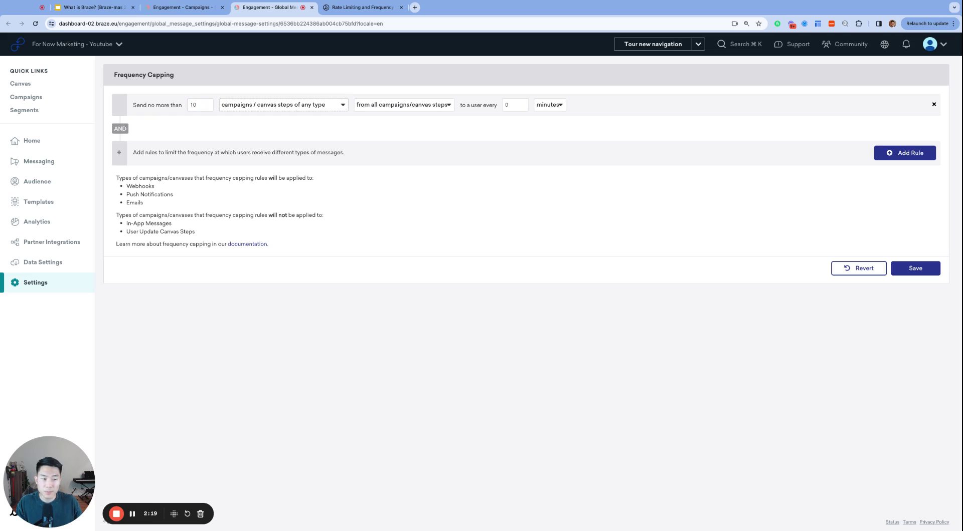
left_click(313, 114)
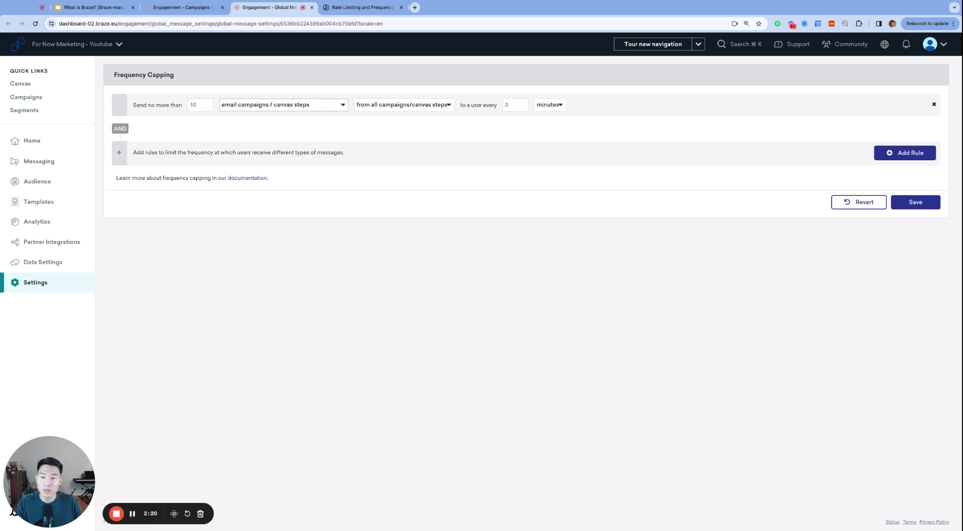
left_click(308, 109)
left_click(307, 129)
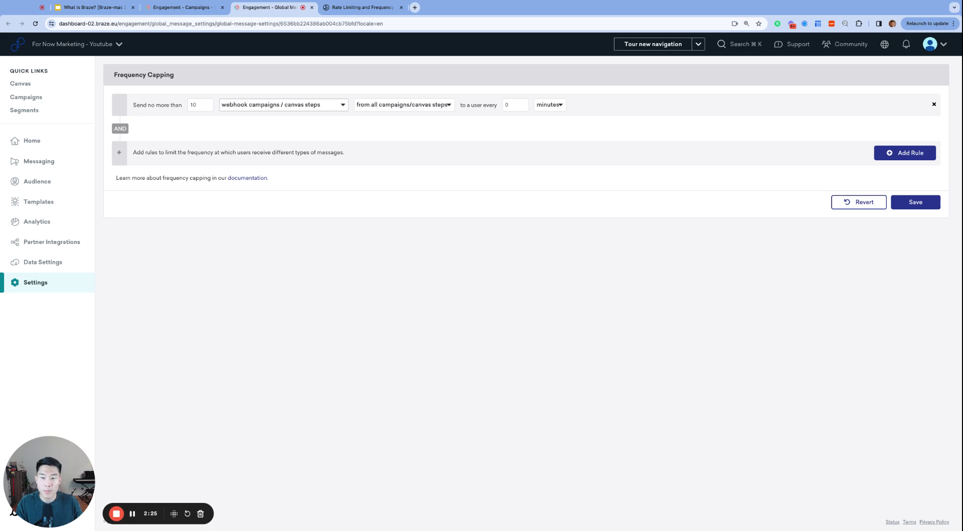
left_click(330, 126)
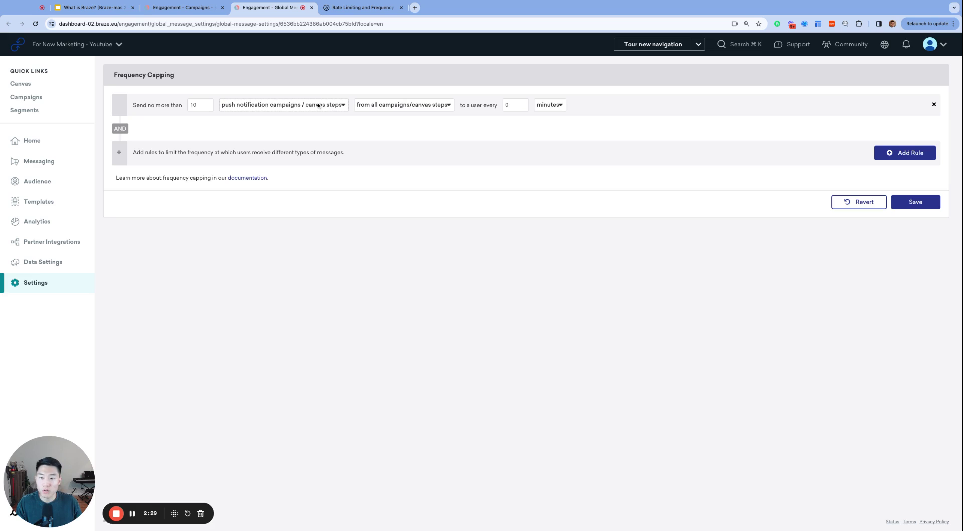
key("Up")
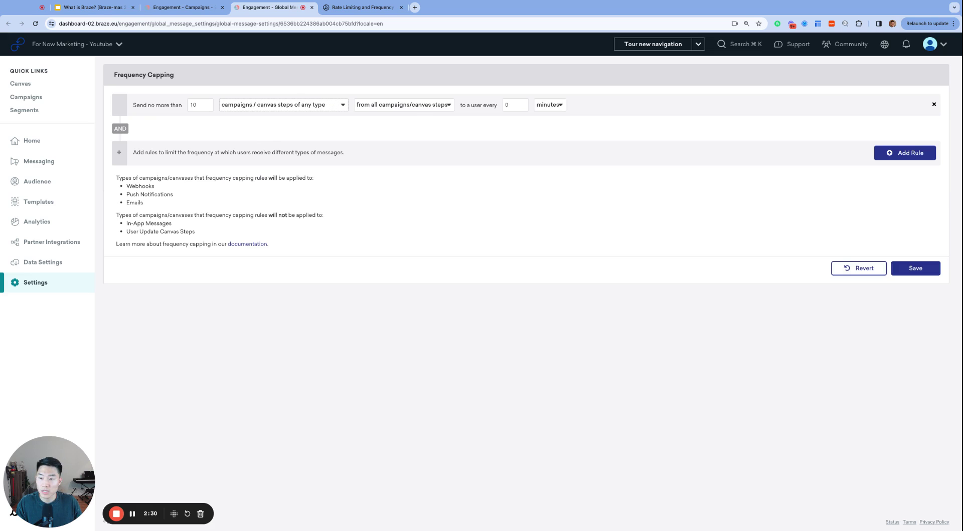
- Examine which campaign and canvas types the frequency capping rules will and will not be applied to
double_click(134, 187)
left_click(138, 203)
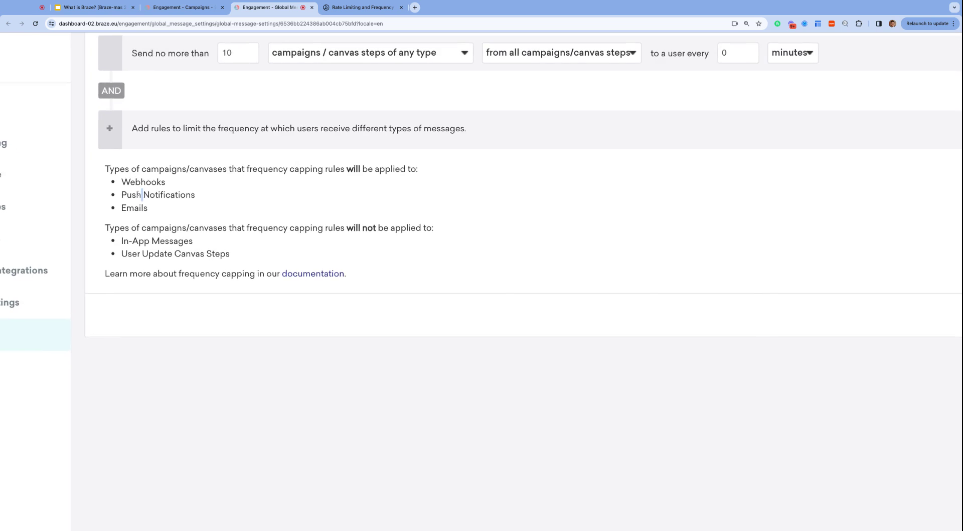
scroll(138, 194, "left", 1)
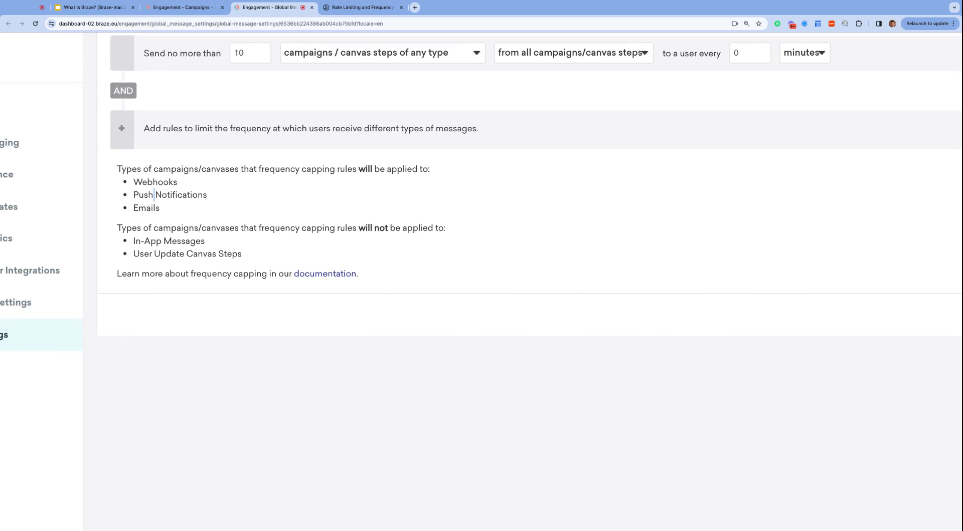
double_click(360, 228)
triple_click(172, 242)
triple_click(182, 255)
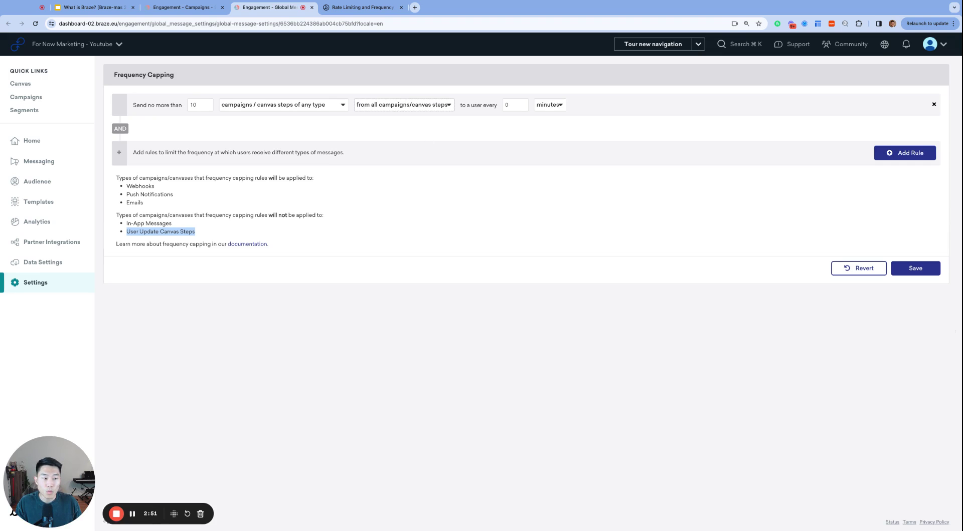
- Try restricting the rule to the marketing and transactional tags, and return it to all campaigns/canvas steps
left_click(425, 107)
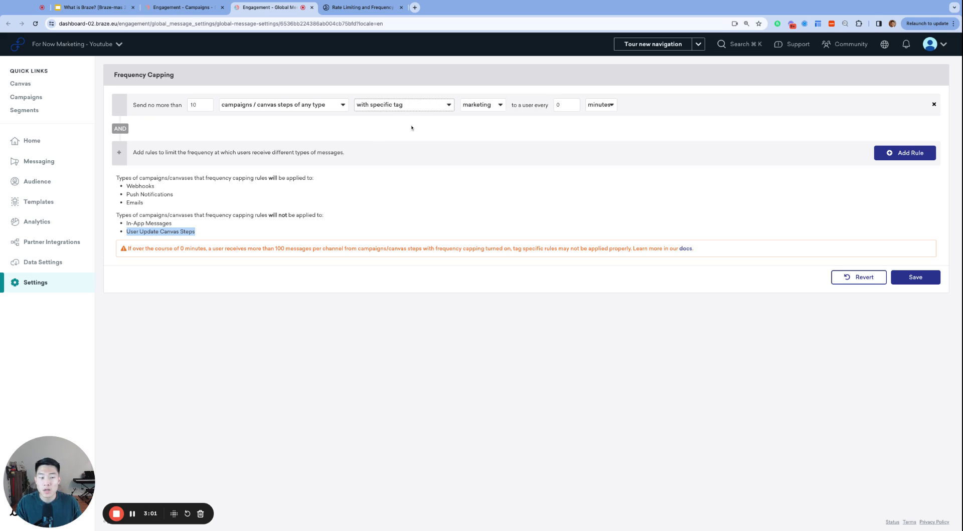
left_click(495, 108)
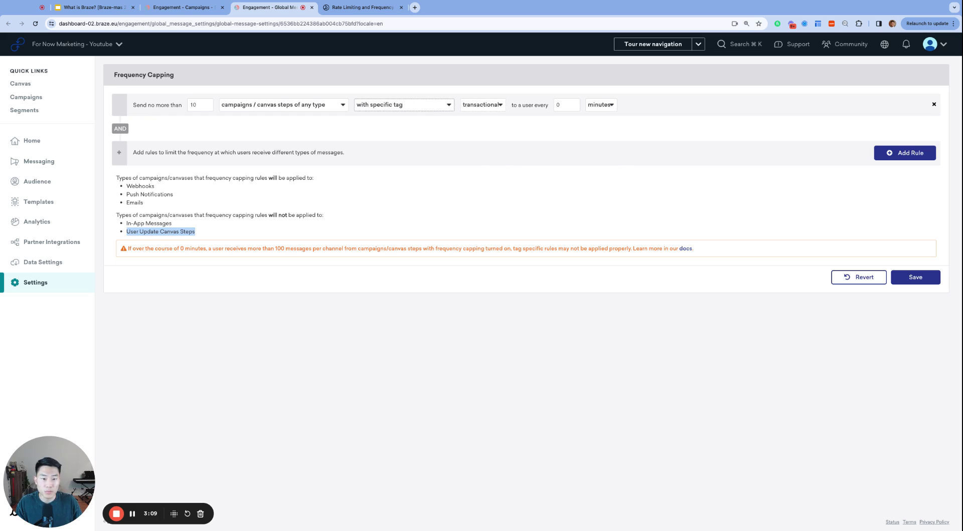
left_click(426, 103)
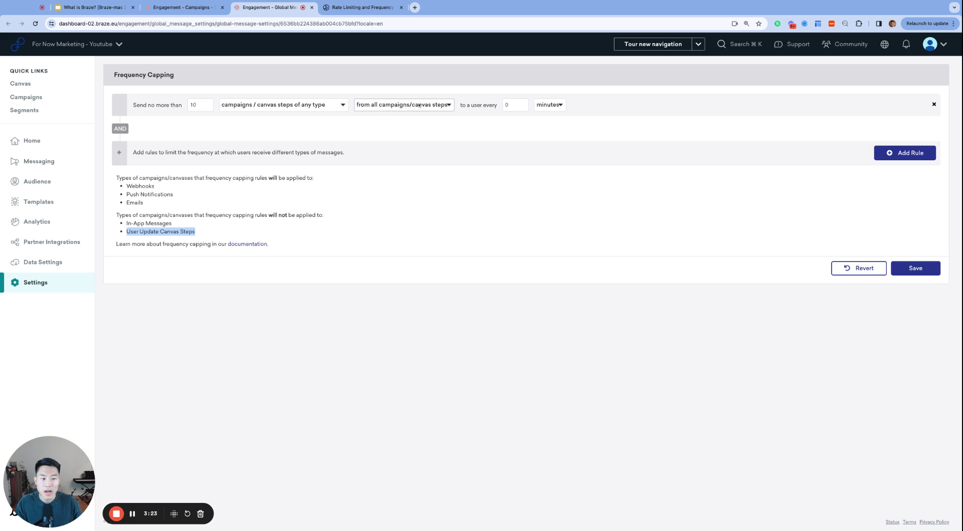
- Restrict the first rule to the marketing tag with a period of 1 week, and add a second capping rule
left_click(385, 117)
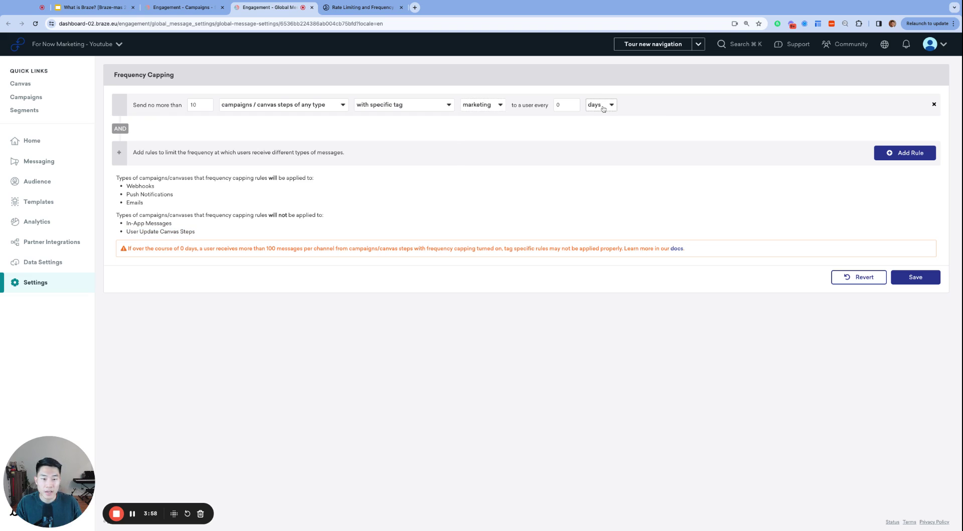
left_click(603, 108)
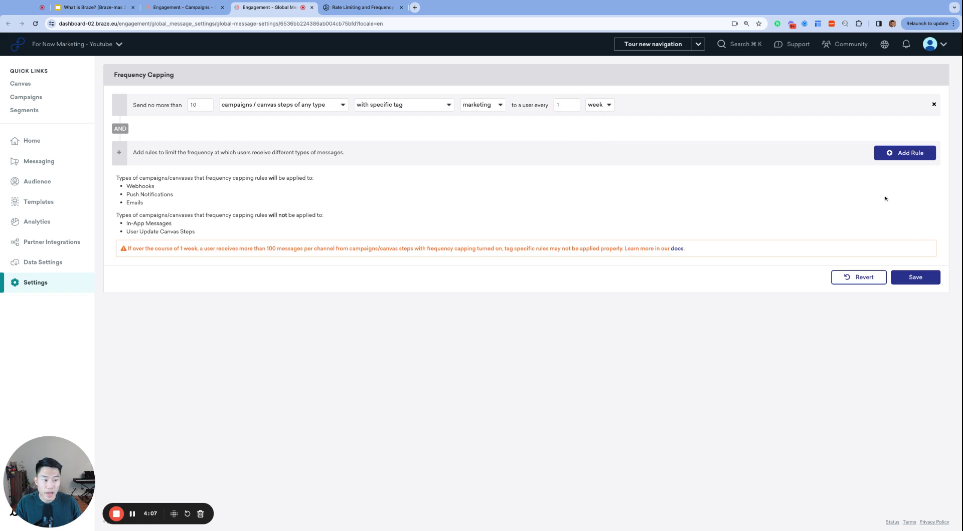
left_click(903, 155)
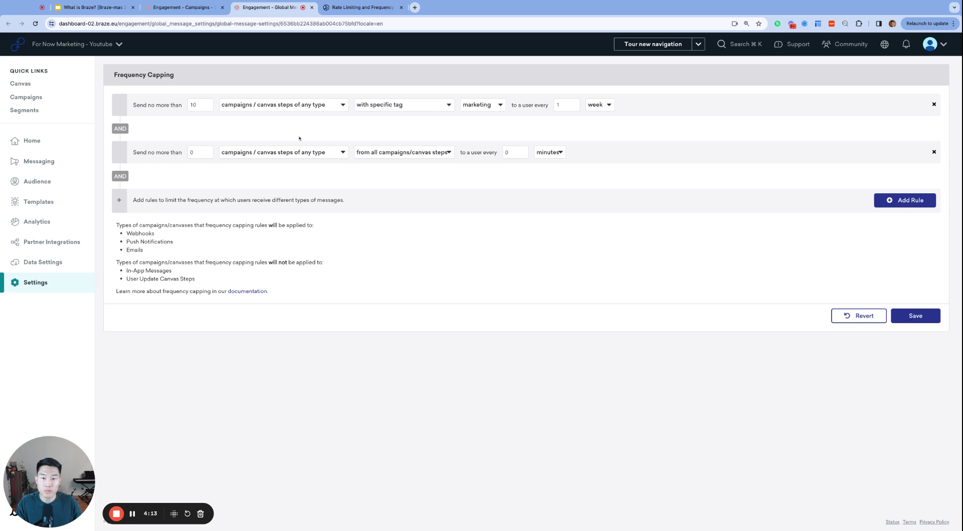
left_click(432, 105)
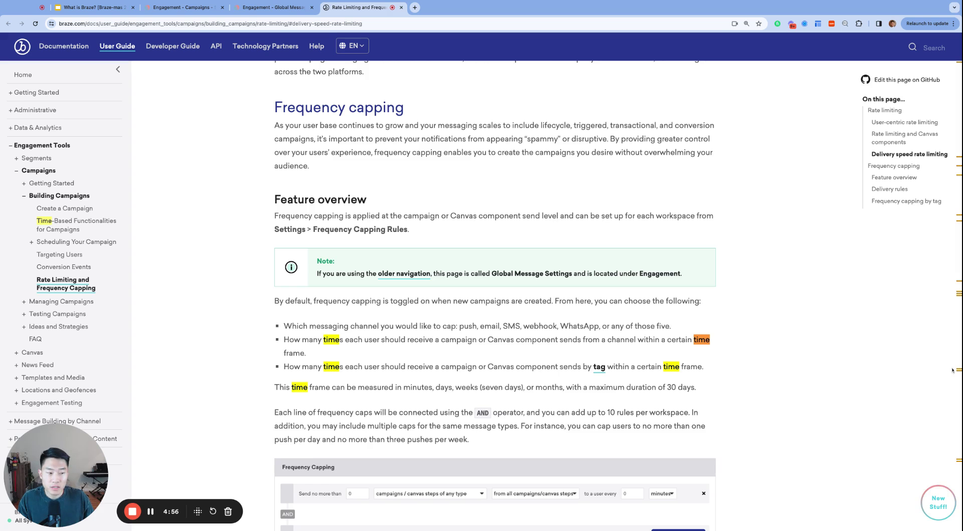
- Read the frequency capping feature overview in the Braze docs, focusing on allowed time frames and combining multiple rules with the AND operator
scroll(670, 336, "down", 2)
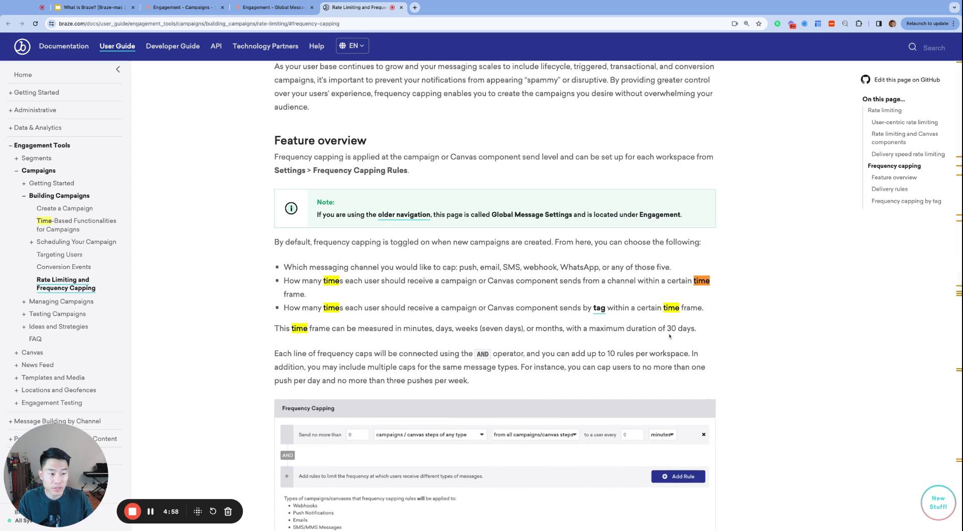
scroll(670, 337, "down", 2)
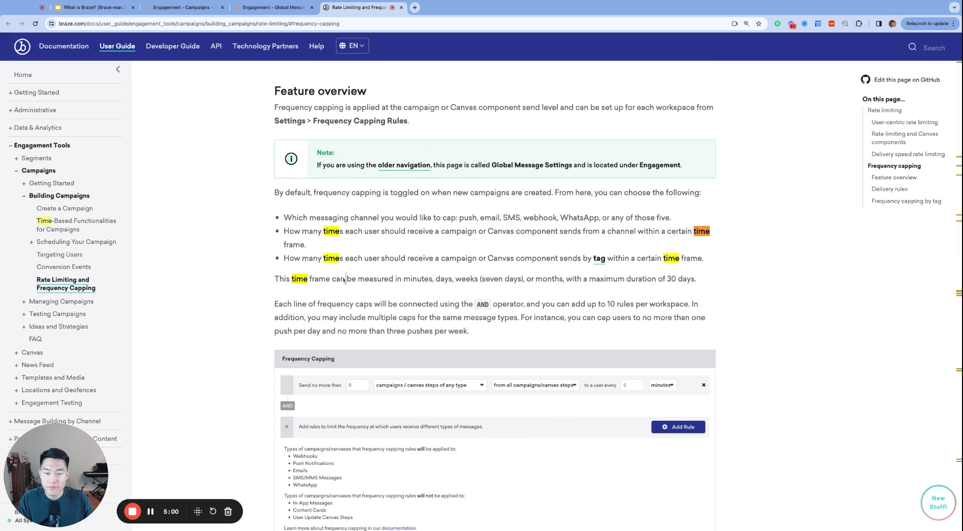
triple_click(344, 279)
scroll(490, 286, "up", 3)
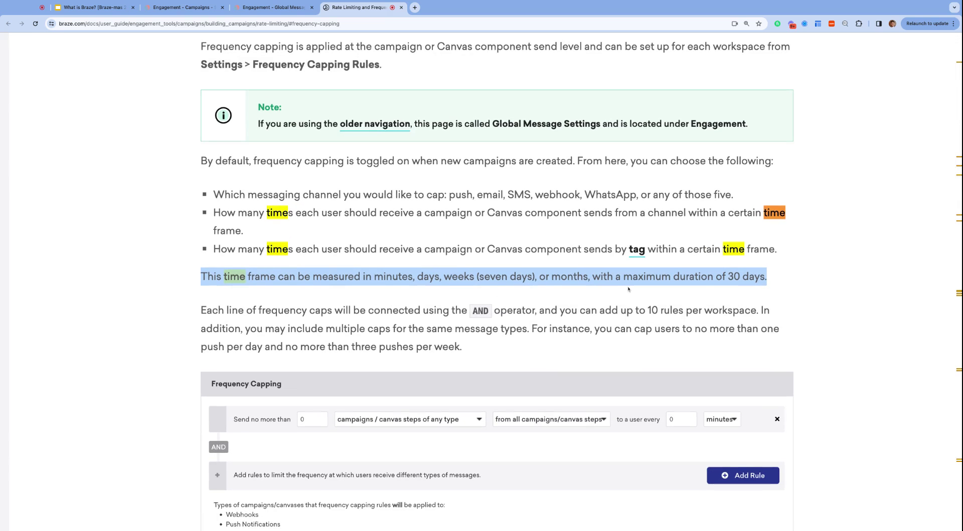
scroll(628, 290, "right", 1)
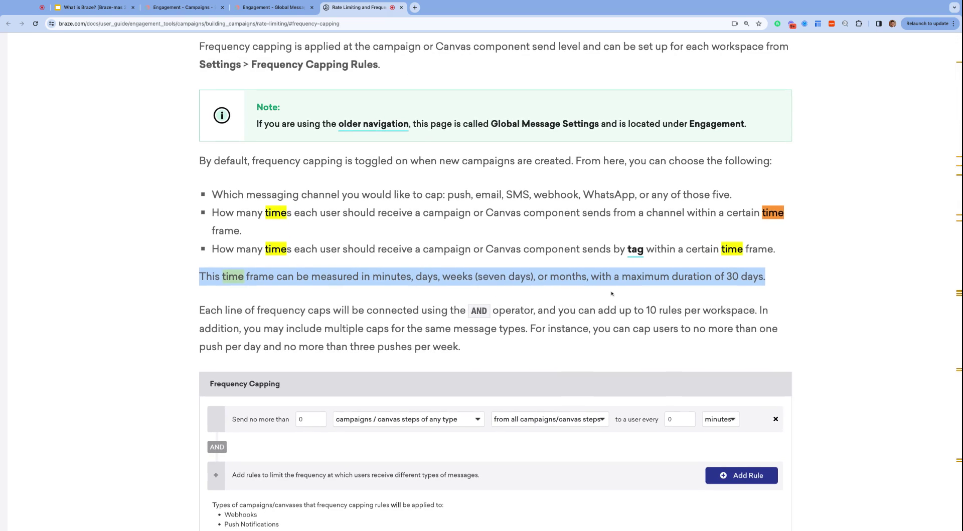
left_click(551, 319)
left_click_drag(558, 311, 749, 311)
left_click(682, 327)
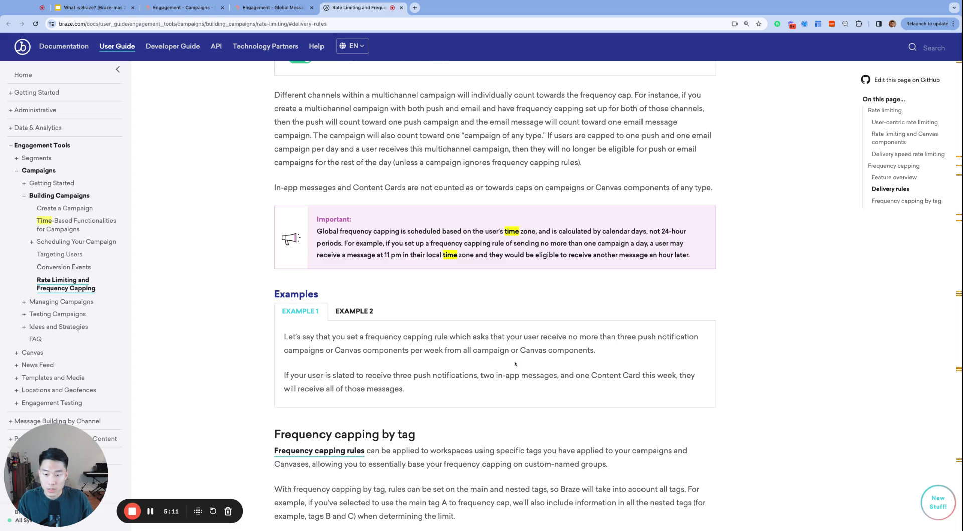
- Read the Important note under delivery rules on time zones, calendar days and the one-campaign-a-day example
triple_click(329, 231)
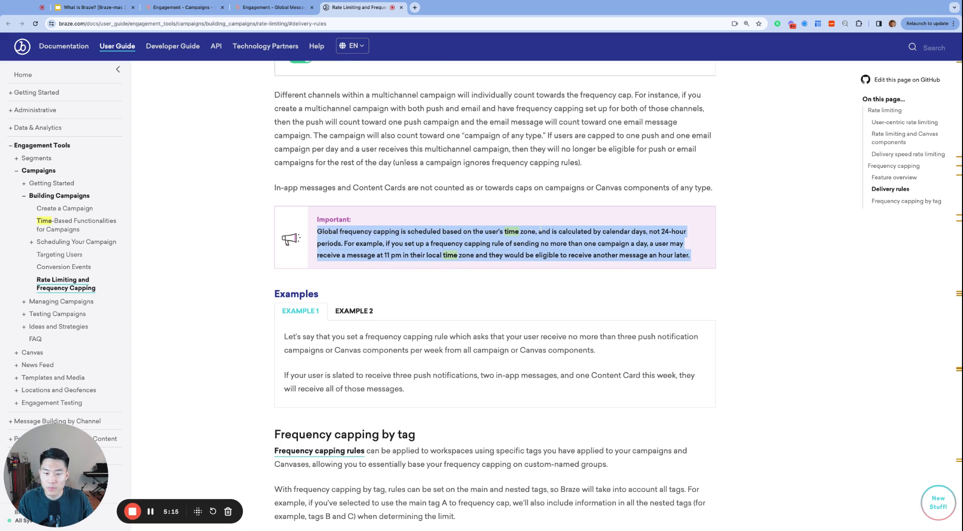
double_click(614, 232)
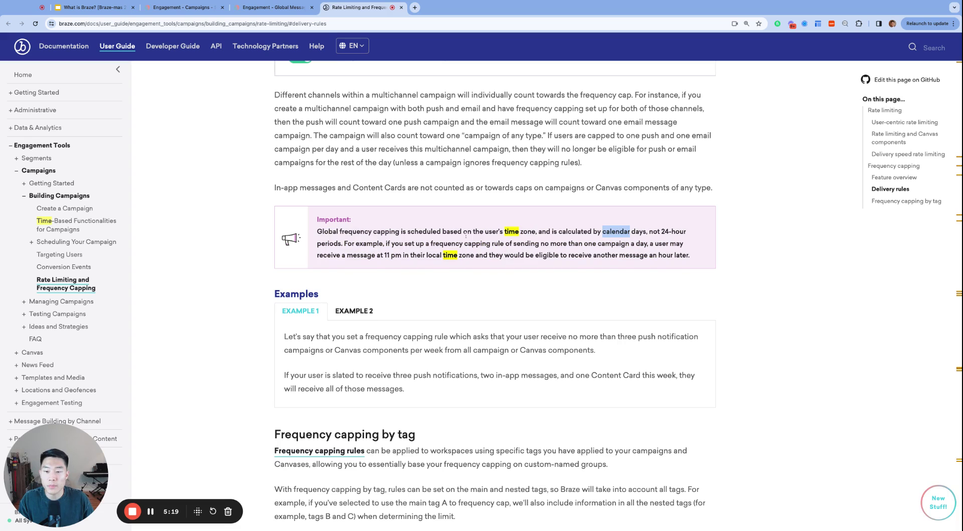
left_click(353, 242)
left_click_drag(346, 243, 646, 244)
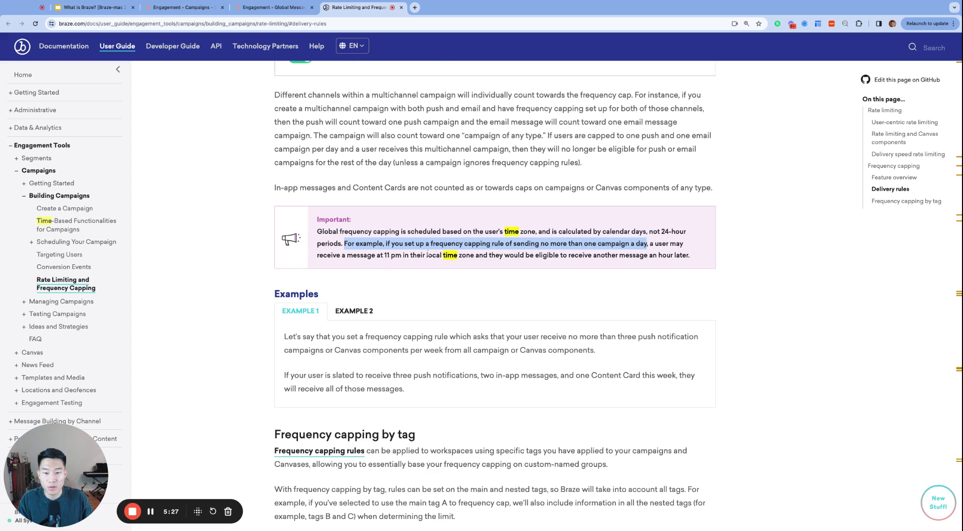
left_click(488, 258)
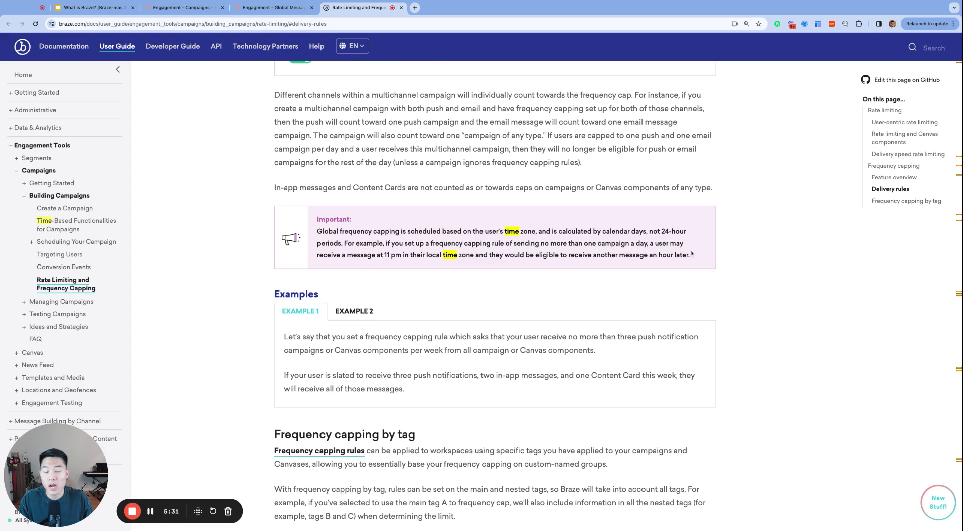
- Read the Frequency capping by tag section, focusing on how rules treat main and nested tags
scroll(948, 331, "down", 5)
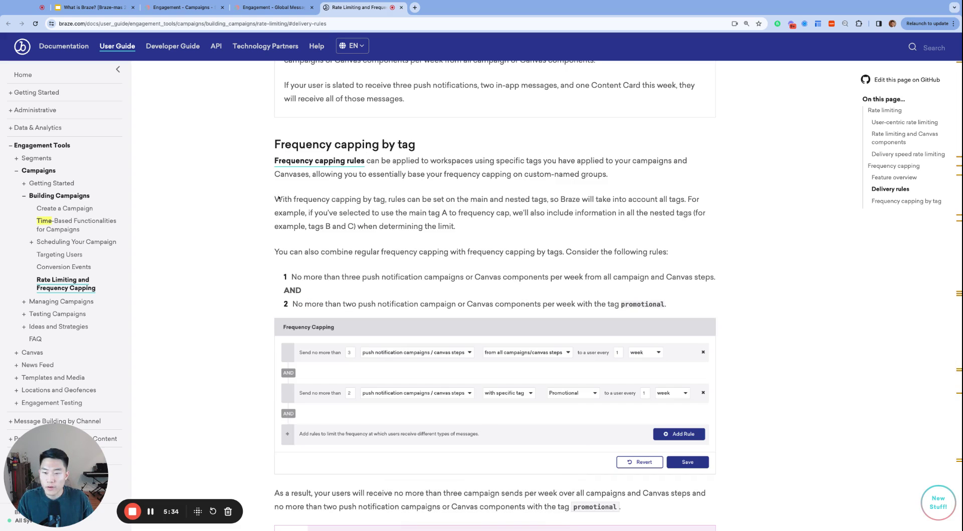
left_click_drag(274, 199, 687, 199)
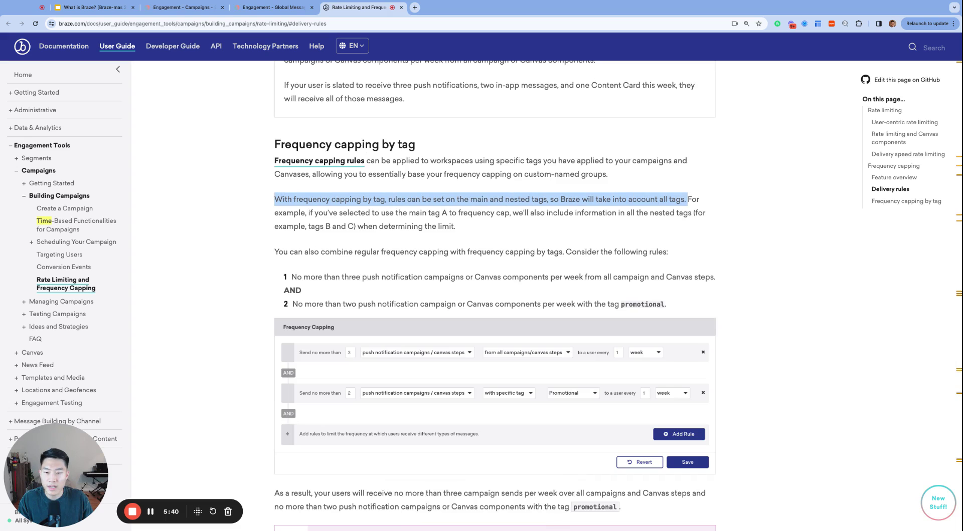
left_click(302, 213)
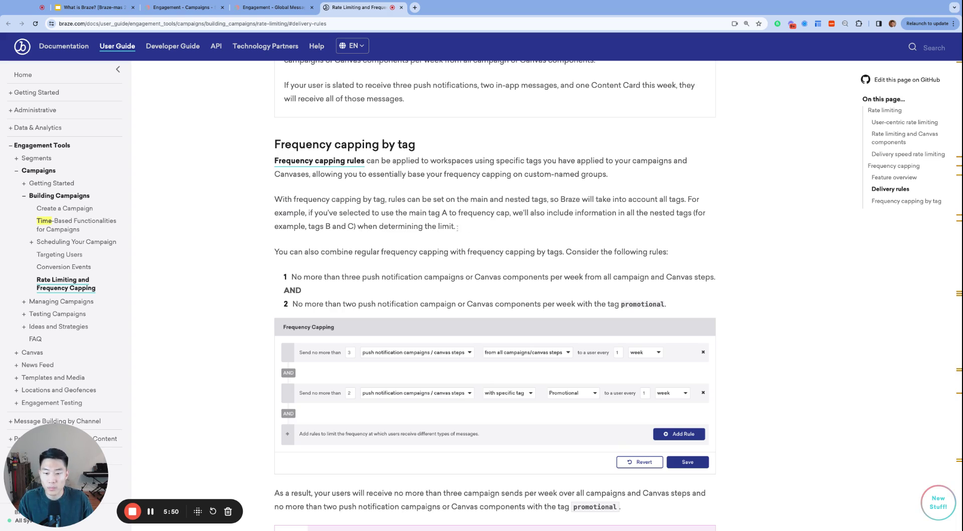
scroll(481, 229, "down", 6)
triple_click(440, 254)
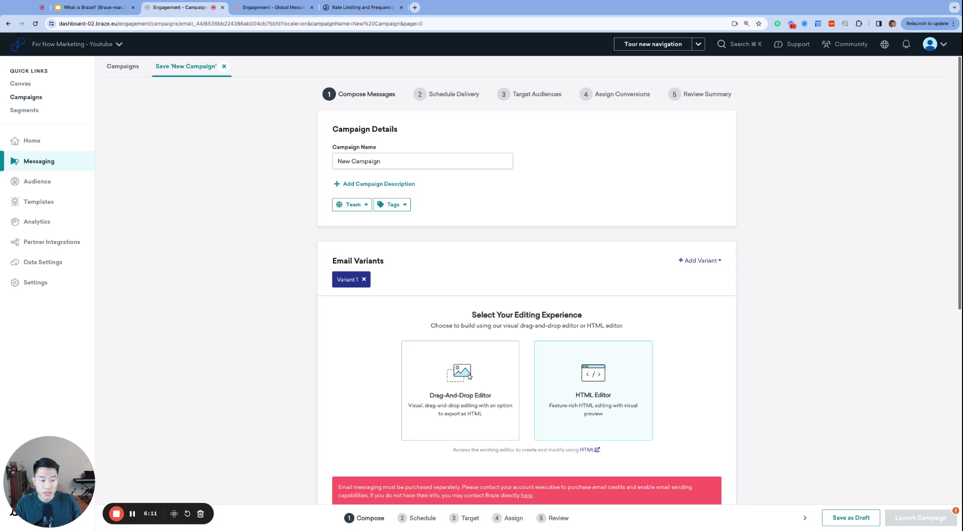
- Turn off Frequency Capping in the delivery controls of the new email campaign's Schedule Delivery step
left_click(453, 94)
scroll(507, 295, "down", 3)
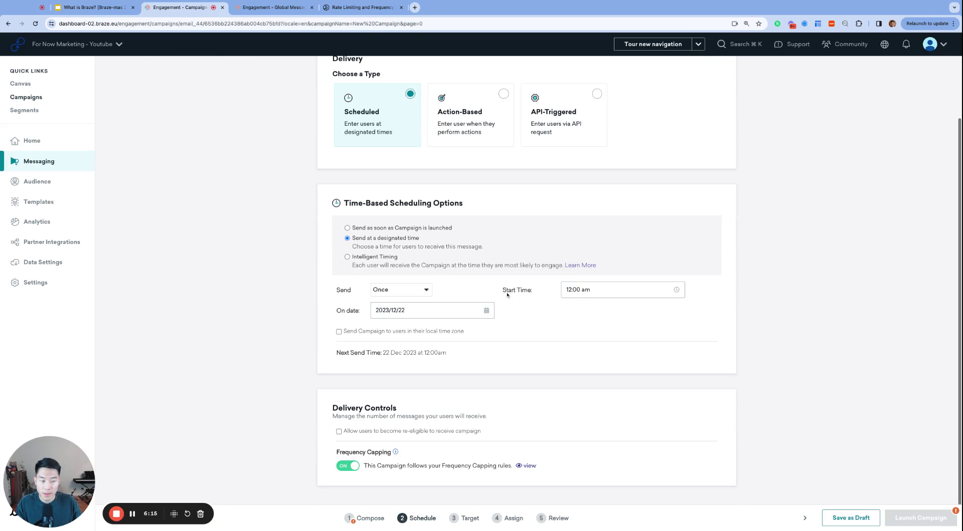
scroll(395, 410, "up", 2)
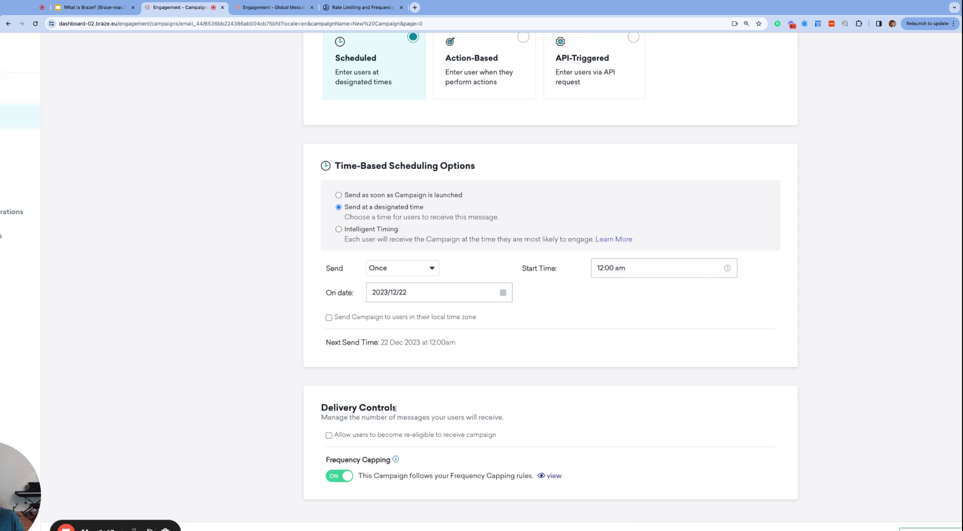
scroll(396, 410, "down", 1)
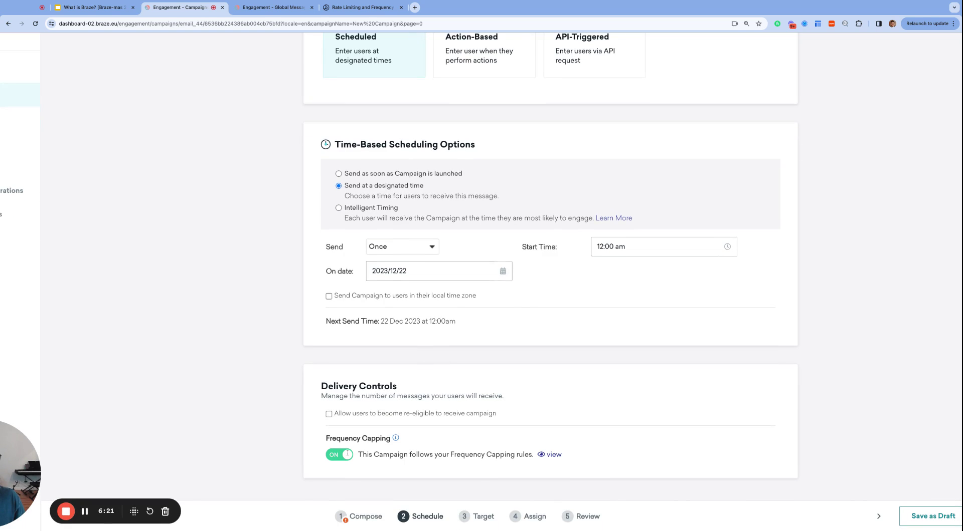
left_click(346, 456)
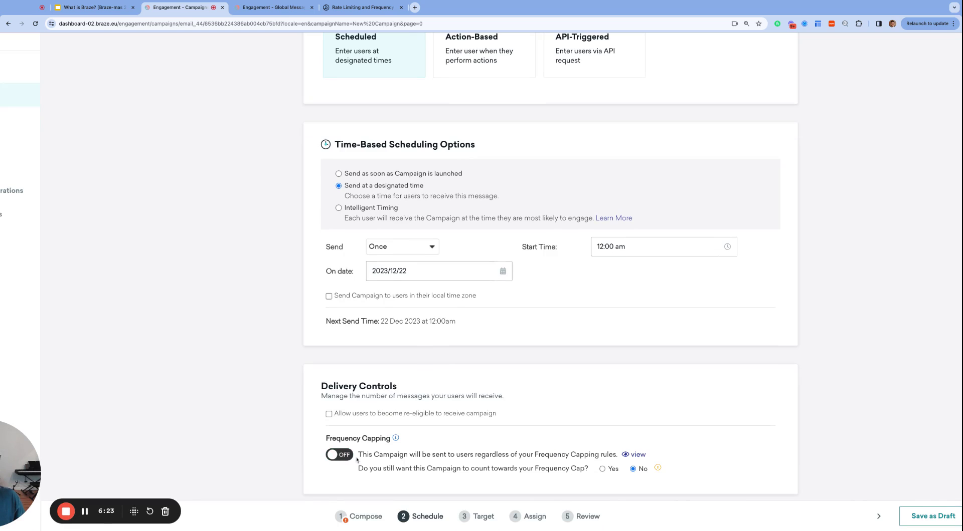
- Examine the question whether the campaign still counts towards the Frequency Cap, and read its warning tooltip
scroll(436, 475, "down", 1)
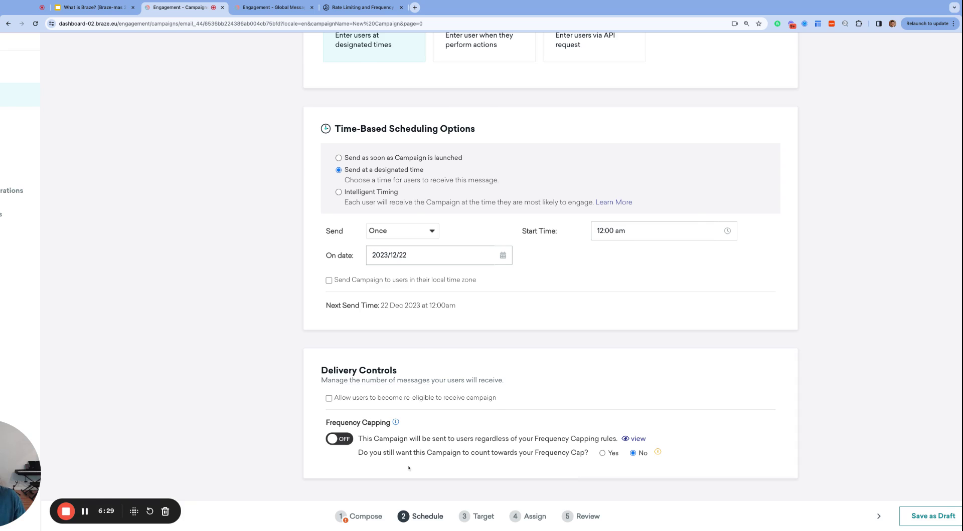
scroll(408, 469, "down", 3)
key("super+plus")
key("super+plus")
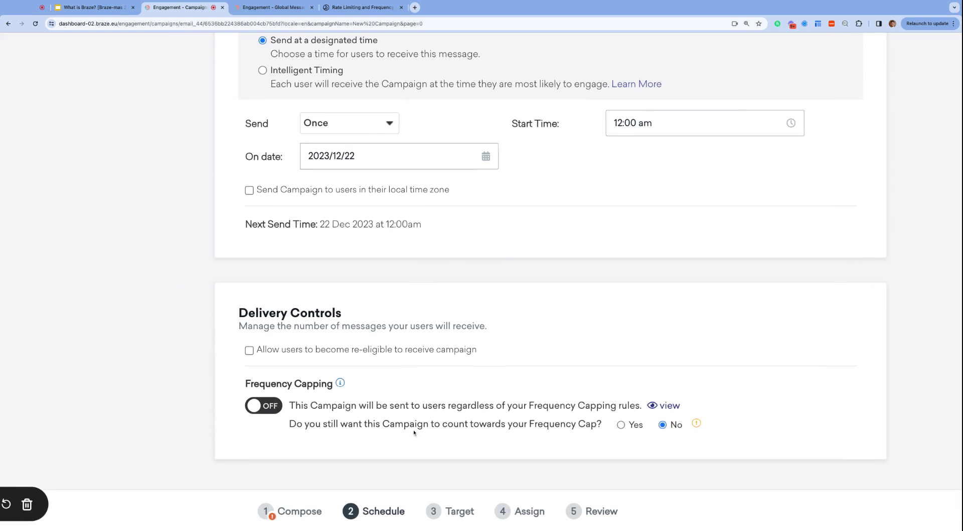
triple_click(451, 425)
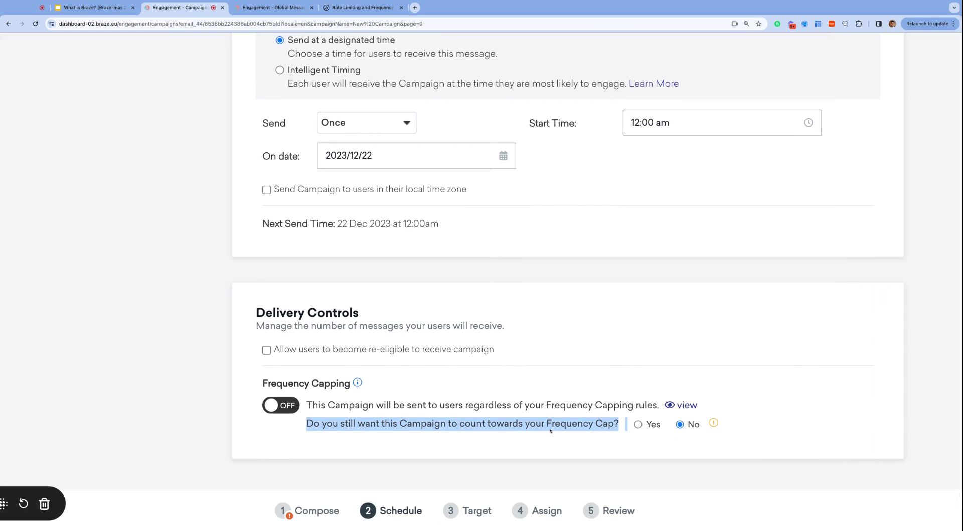
mouse_move(713, 423)
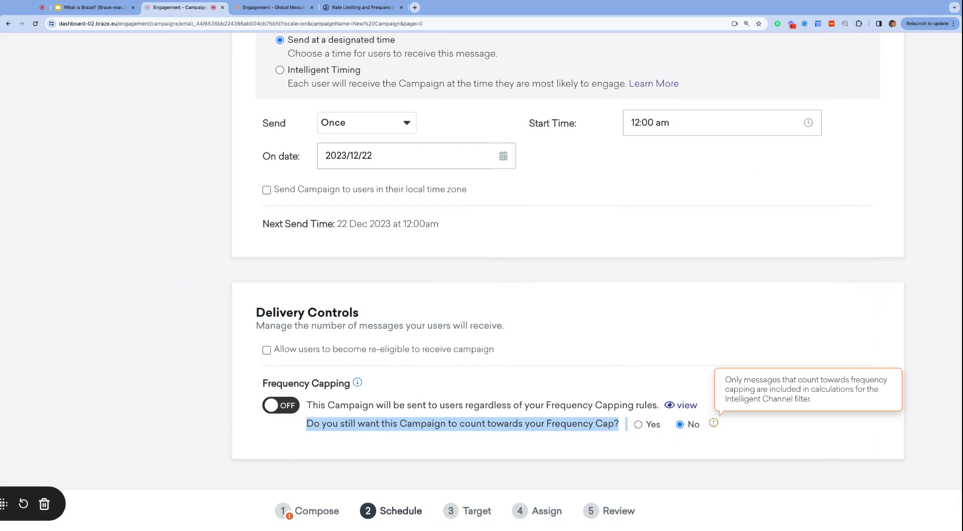